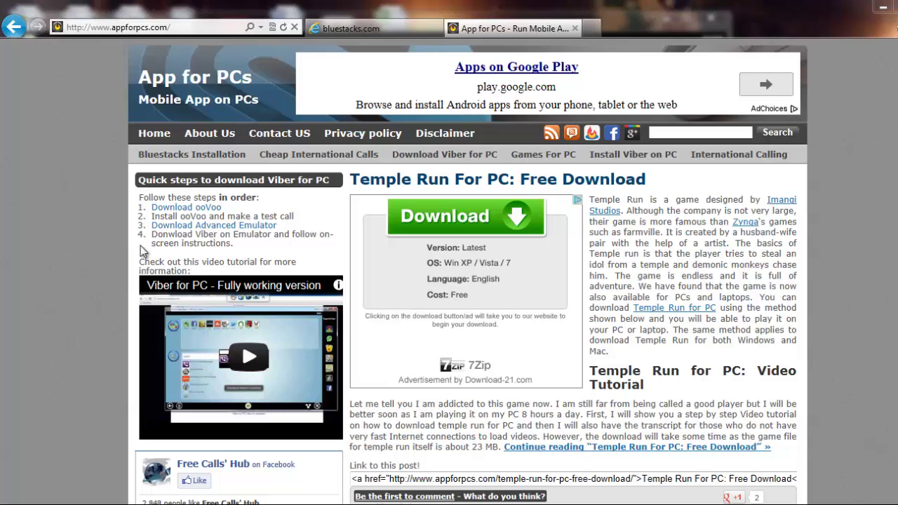
Step: Bring up the bluestacks.com site in Internet Explorer, with BlueStacks App Player showing My Apps
{"action": "left_click", "coordinate": [338, 28]}
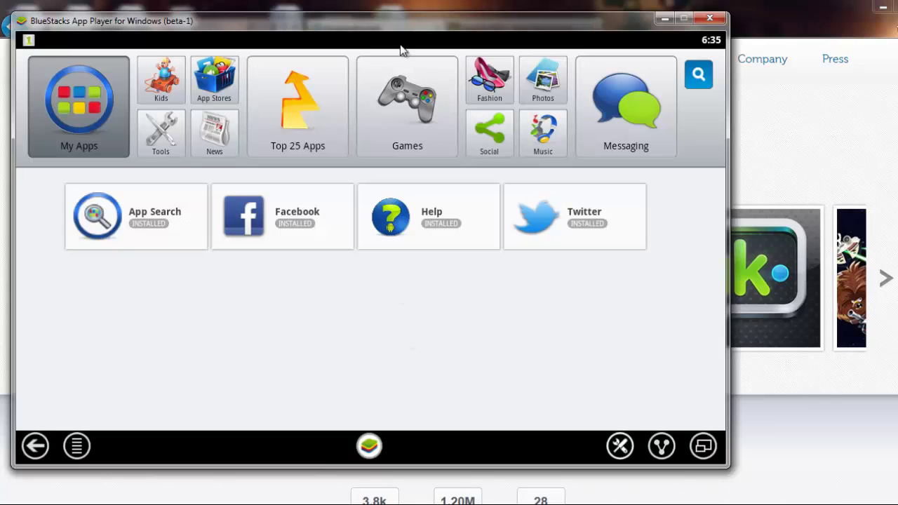
Step: Drag the BlueStacks App Player window down so the Internet Explorer tabs are visible
{"action": "mouse_move", "coordinate": [387, 27]}
{"action": "left_mouse_down"}
{"action": "mouse_move", "coordinate": [466, 71]}
{"action": "mouse_move", "coordinate": [441, 59]}
{"action": "mouse_move", "coordinate": [402, 77]}
{"action": "left_mouse_up"}
{"action": "mouse_move", "coordinate": [301, 239]}
{"action": "left_mouse_down"}
{"action": "mouse_move", "coordinate": [298, 275]}
{"action": "mouse_move", "coordinate": [330, 88]}
{"action": "left_mouse_up"}
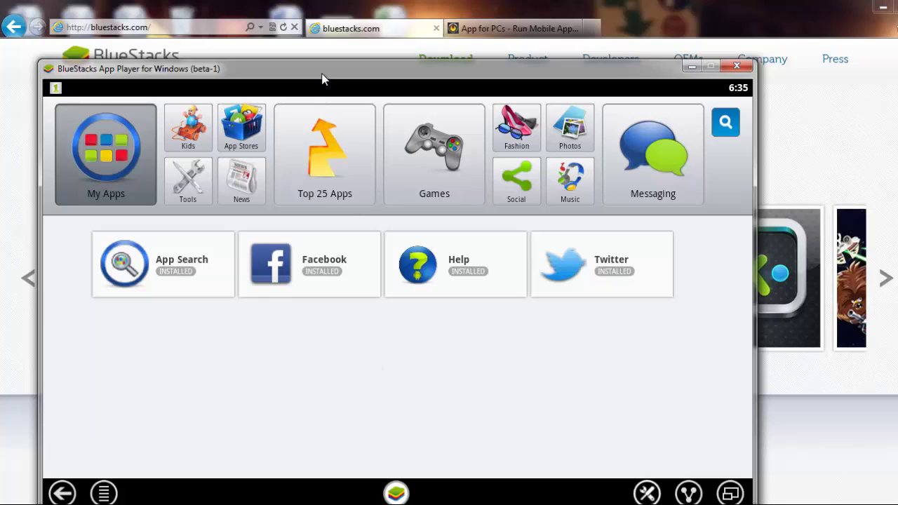
{"action": "left_click_drag", "start_coordinate": [322, 73], "coordinate": [321, 57]}
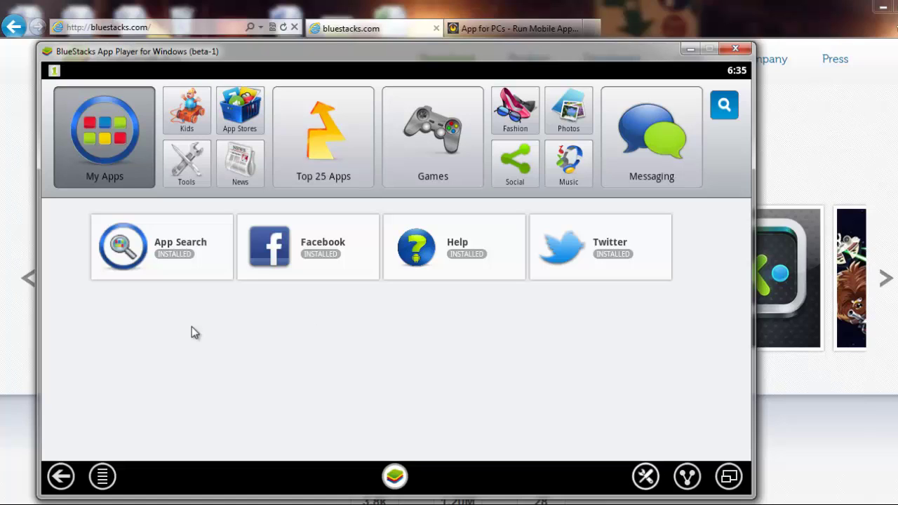
Step: Search for viber and install Viber : Free Calls & Messages, then close the results
{"action": "left_click", "coordinate": [717, 119]}
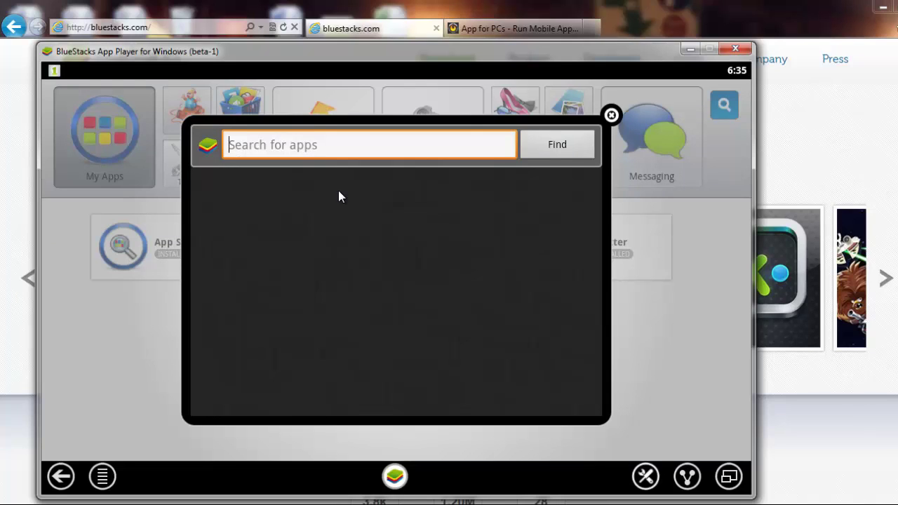
{"action": "type", "text": "viber"}
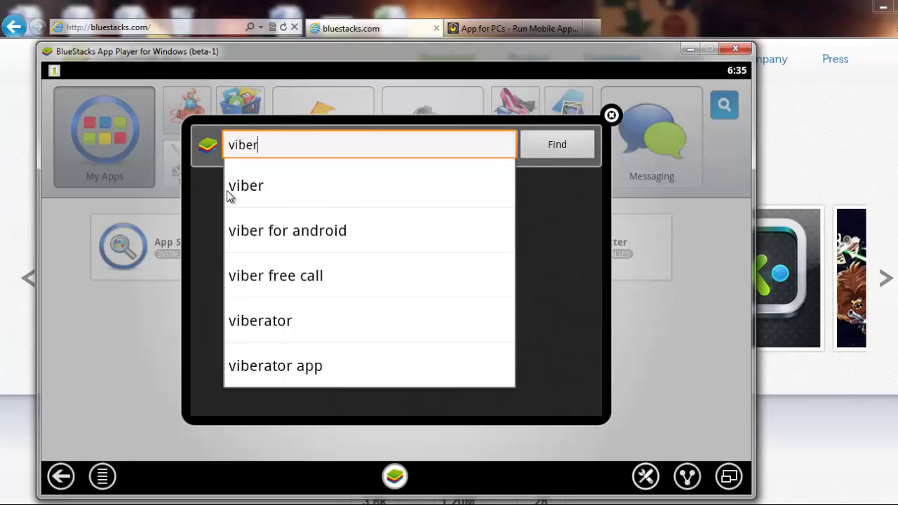
{"action": "left_click", "coordinate": [234, 193]}
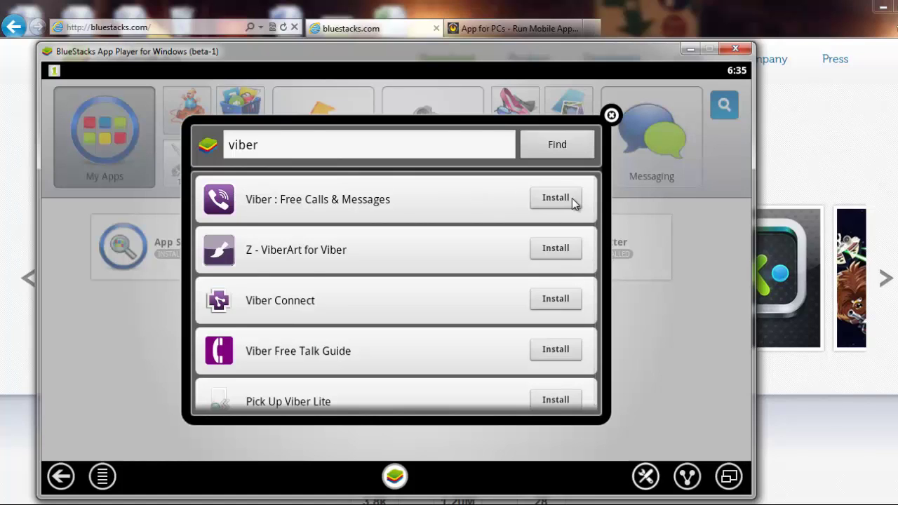
{"action": "left_click", "coordinate": [572, 198]}
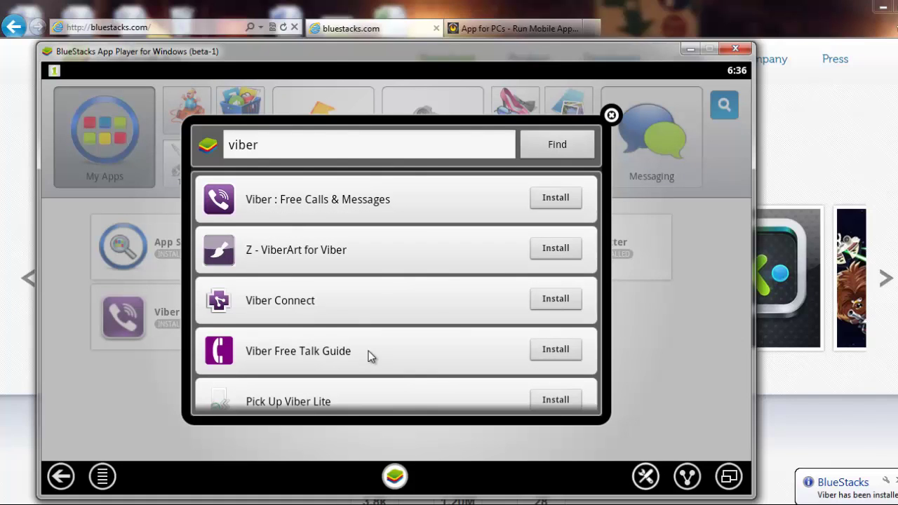
{"action": "left_click", "coordinate": [612, 114]}
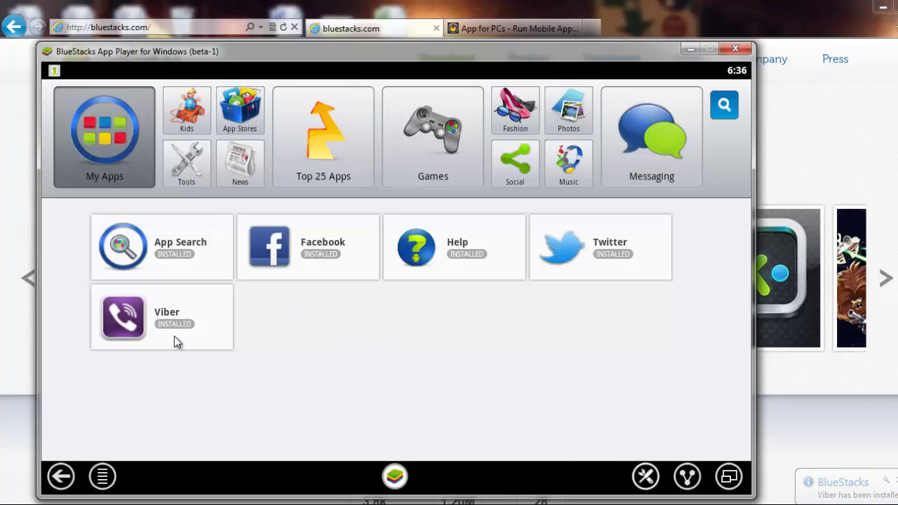
Step: Launch Viber, grant address book access, and verify it with a United States phone number
{"action": "left_click", "coordinate": [124, 321]}
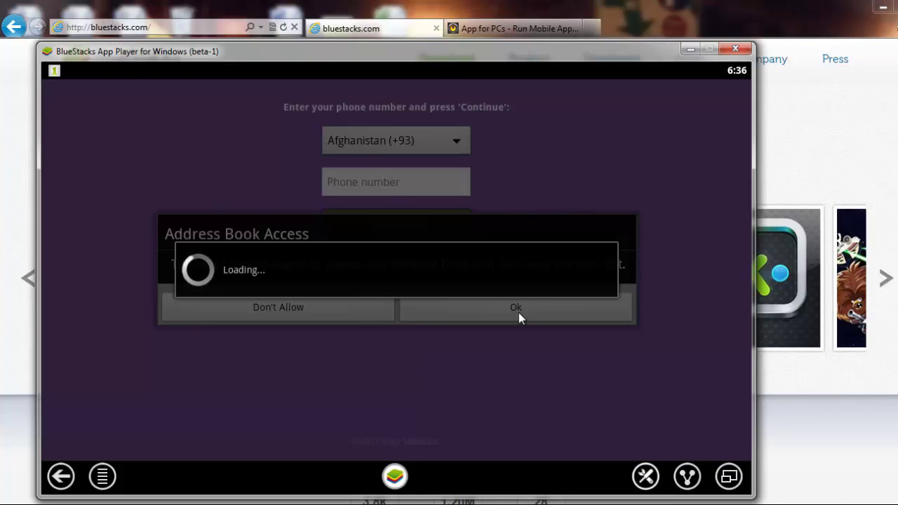
{"action": "left_click", "coordinate": [497, 314]}
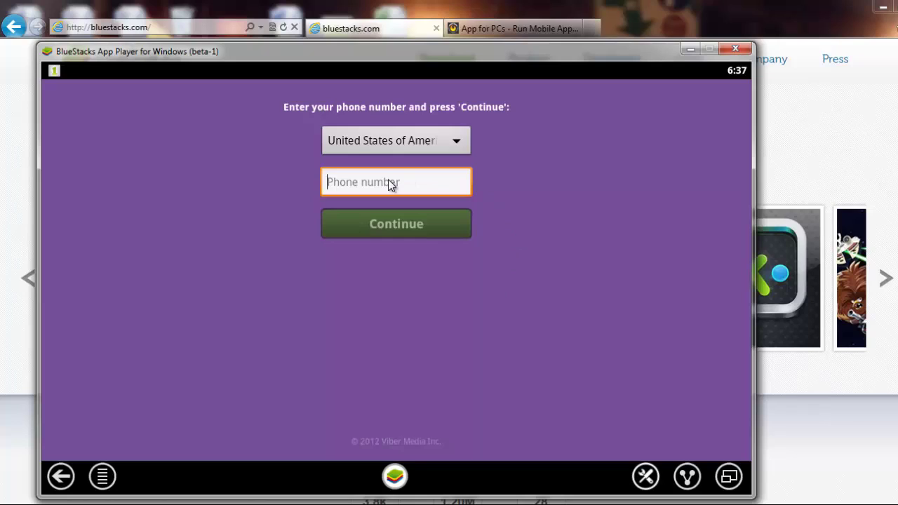
{"action": "type", "text": "93"}
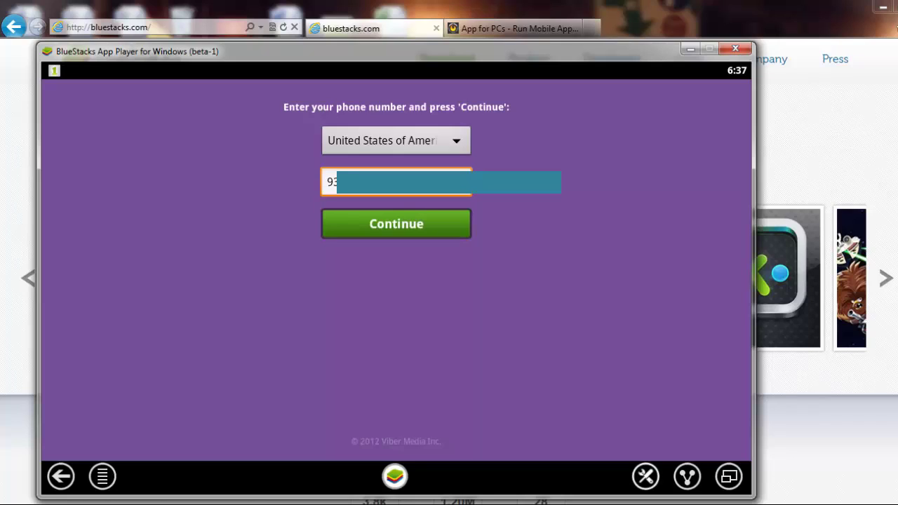
{"action": "left_click", "coordinate": [381, 223]}
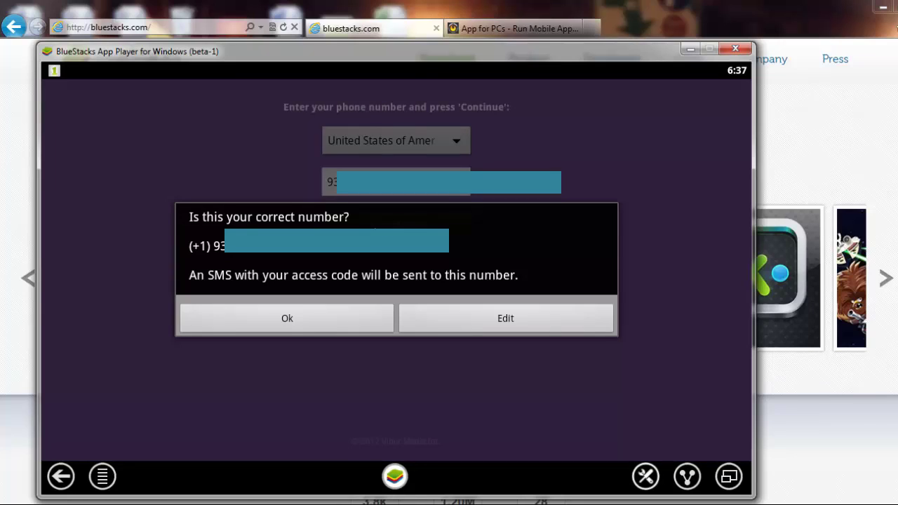
{"action": "left_click", "coordinate": [292, 318]}
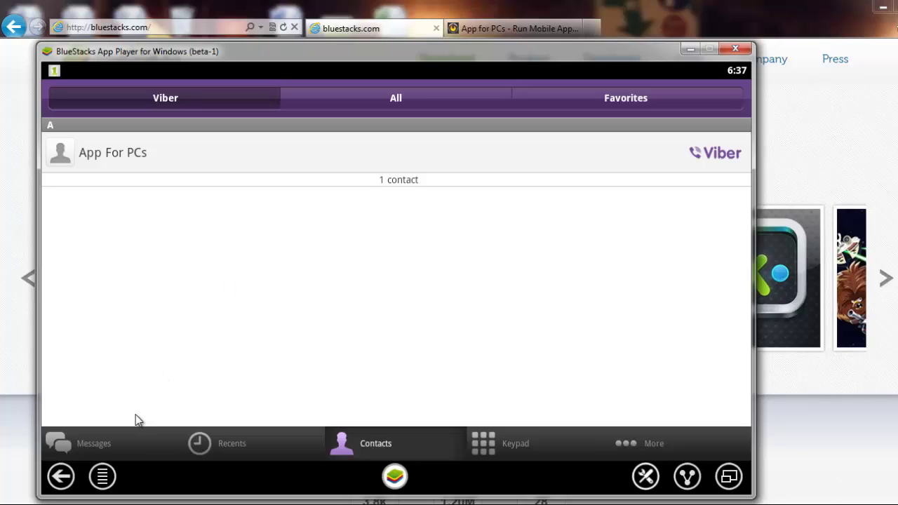
Step: Open Viber's Messages to reach the App For PCs chat showing their Hello message
{"action": "left_click", "coordinate": [125, 442]}
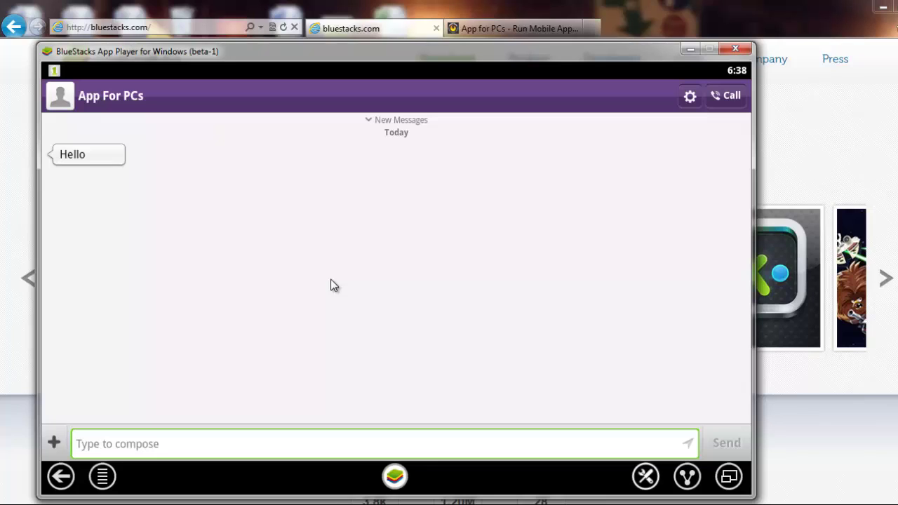
{"action": "left_click", "coordinate": [200, 442]}
{"action": "type", "text": "Hey "}
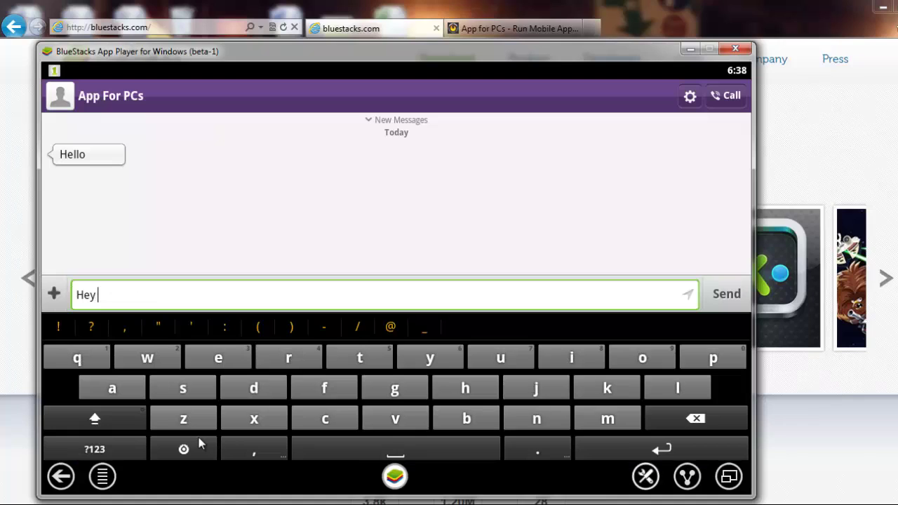
{"action": "type", "text": "www.appforp"}
{"action": "type", "text": "s.com"}
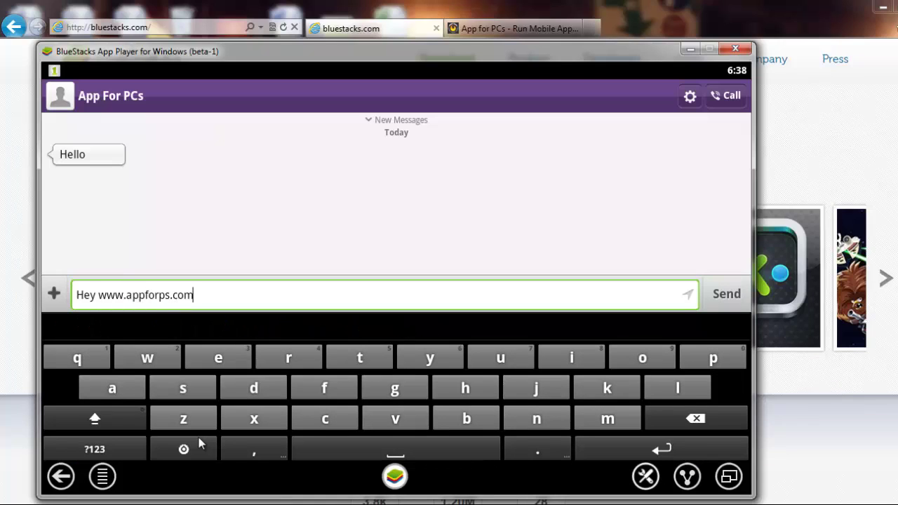
{"action": "key", "text": "Left"}
{"action": "key", "text": "Left"}
{"action": "type", "text": "c"}
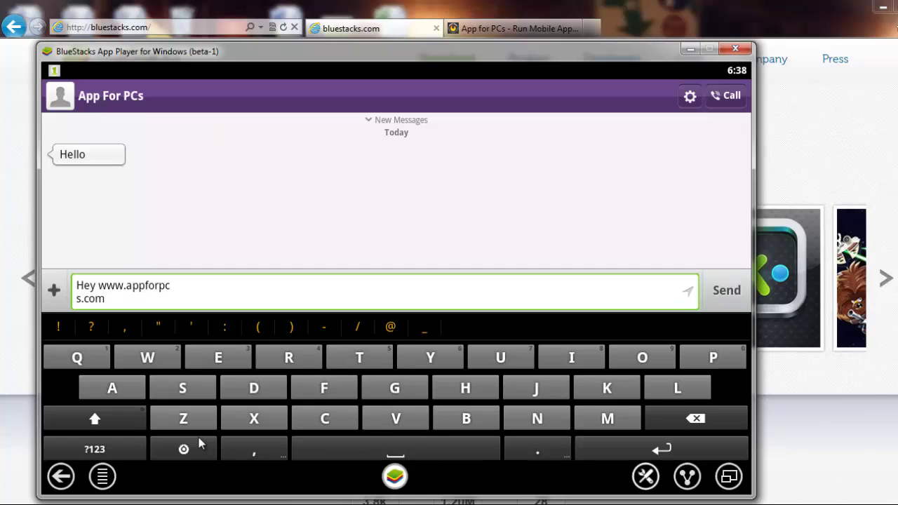
{"action": "left_click", "coordinate": [719, 293]}
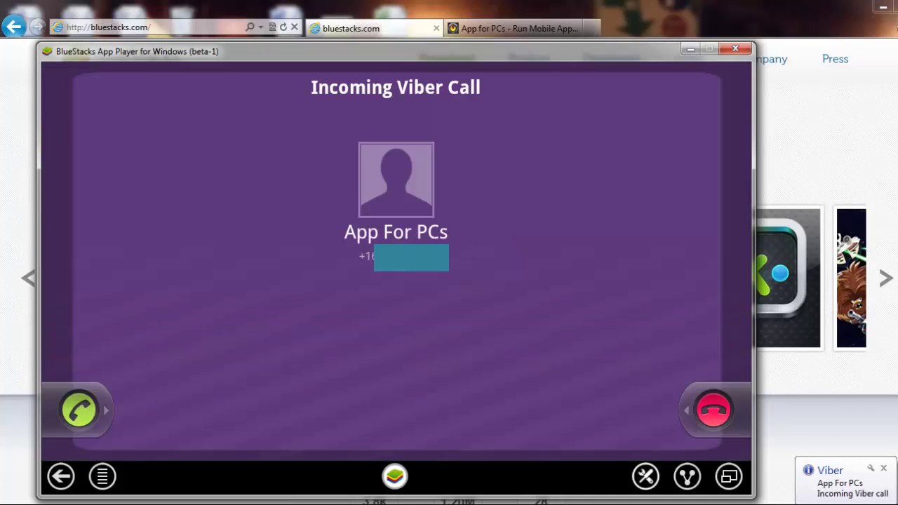
Step: Answer the incoming Viber call from App For PCs, then hang up after about 14 seconds
{"action": "left_click_drag", "start_coordinate": [84, 409], "coordinate": [376, 454]}
{"action": "mouse_move", "coordinate": [79, 410]}
{"action": "left_mouse_down"}
{"action": "mouse_move", "coordinate": [416, 417]}
{"action": "mouse_move", "coordinate": [598, 465]}
{"action": "mouse_move", "coordinate": [613, 460]}
{"action": "left_mouse_up"}
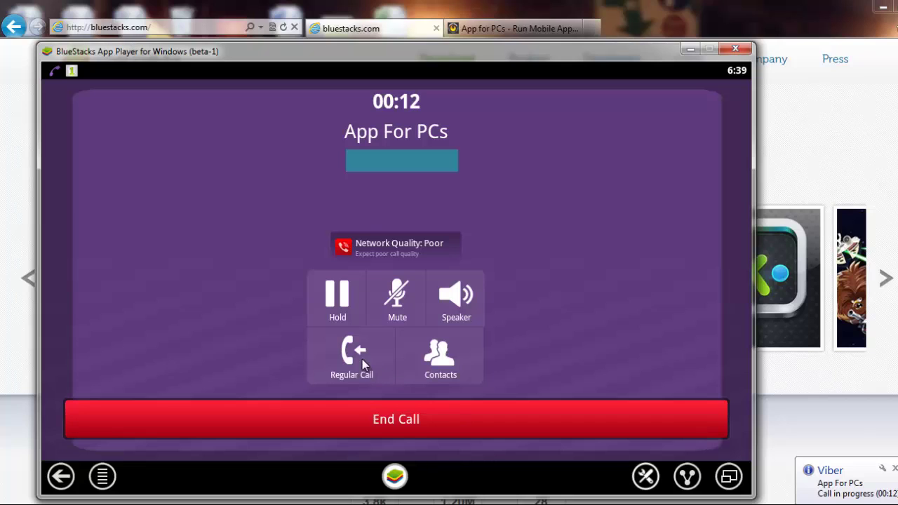
{"action": "left_click", "coordinate": [410, 428]}
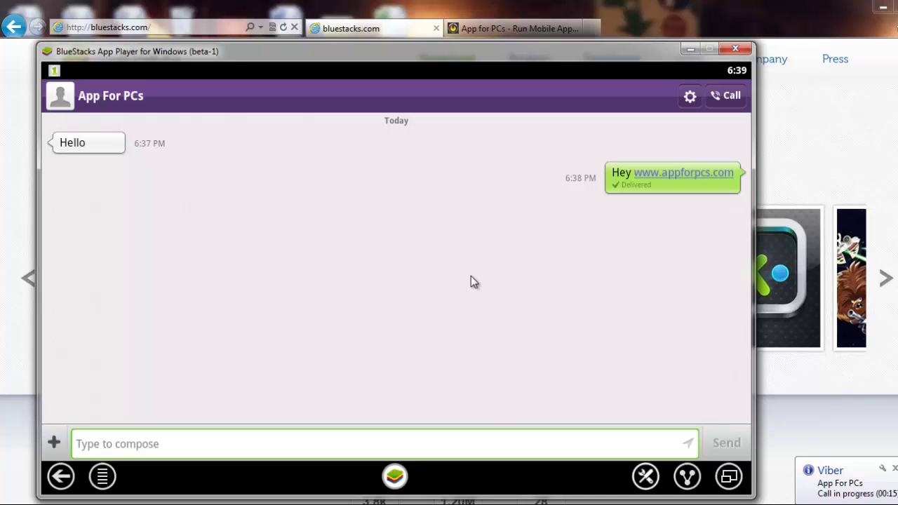
Step: Place a Viber call to App For PCs from the chat, then end it
{"action": "left_click", "coordinate": [726, 98]}
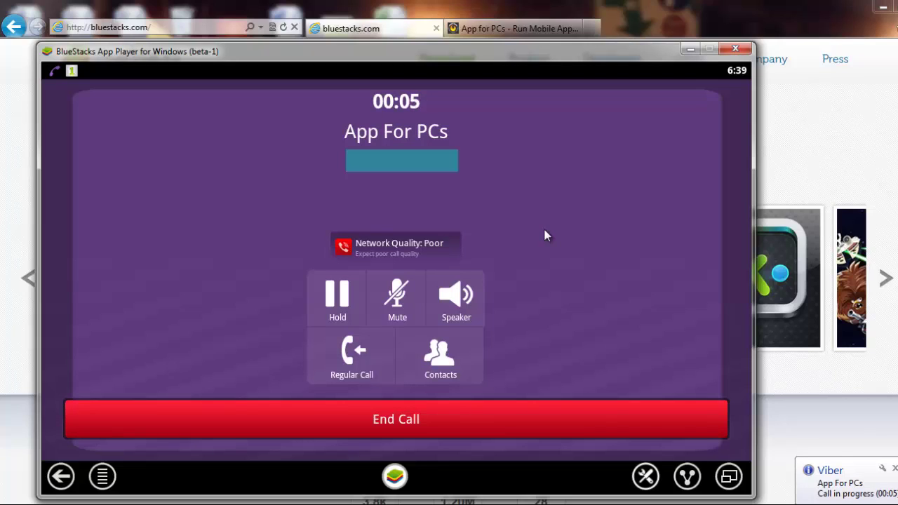
{"action": "left_click", "coordinate": [393, 426]}
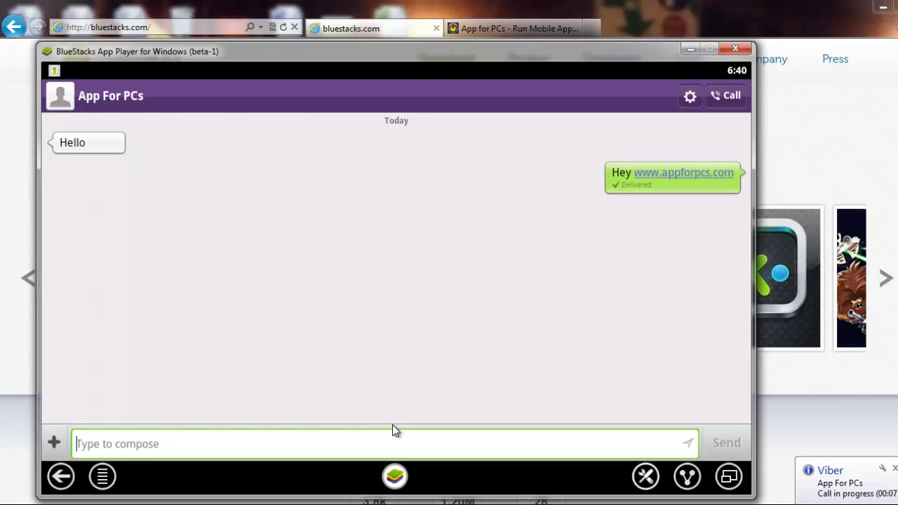
Step: Close BlueStacks App Player and switch to the App for PCs tab with the Temple Run For PC article
{"action": "left_click", "coordinate": [737, 48]}
{"action": "left_click", "coordinate": [475, 30]}
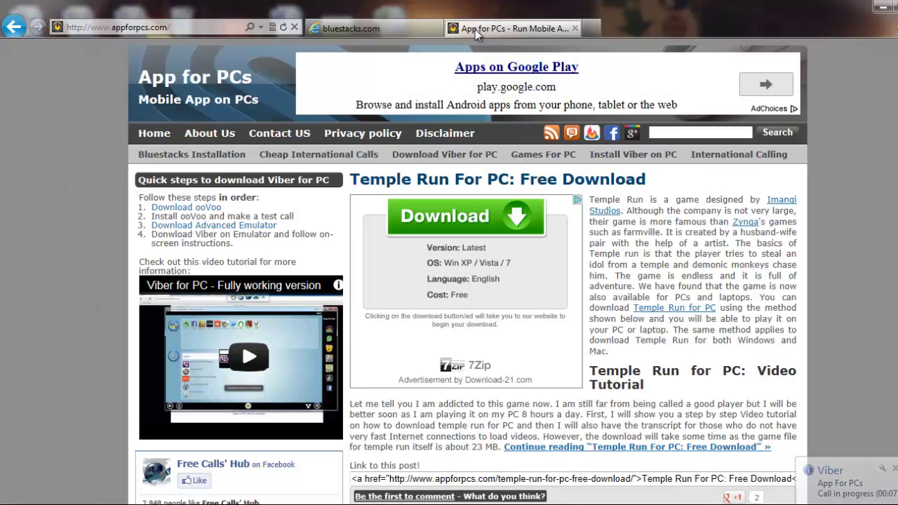